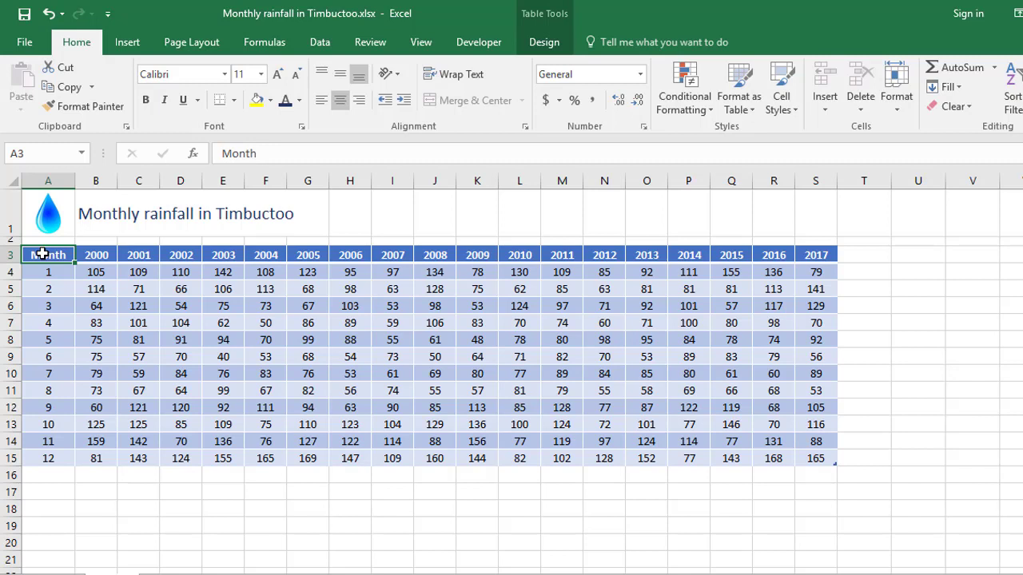
# - Insert a marker-only XY scatter chart of the rainfall table
pyautogui.click(96, 271)
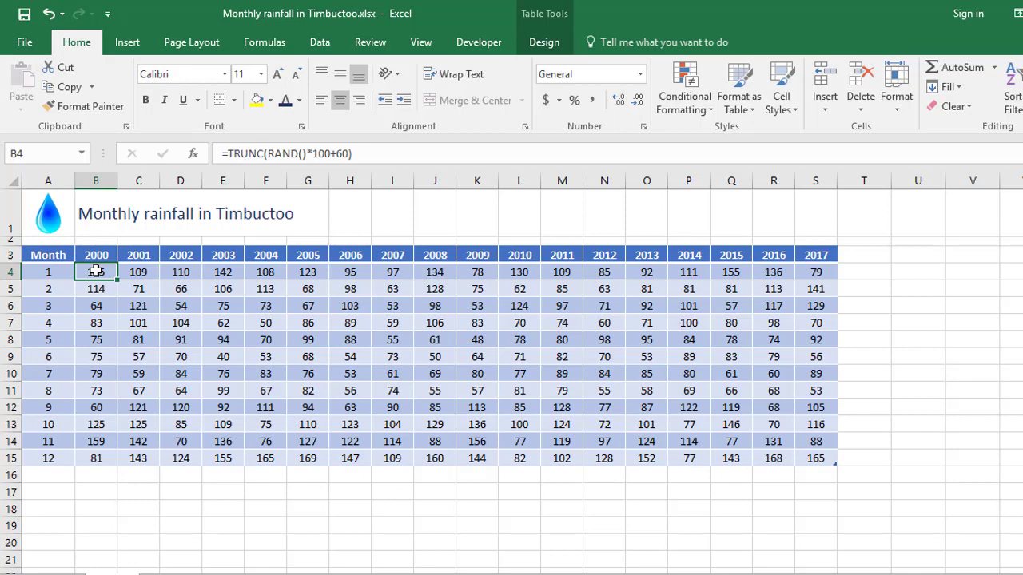
pyautogui.click(140, 46)
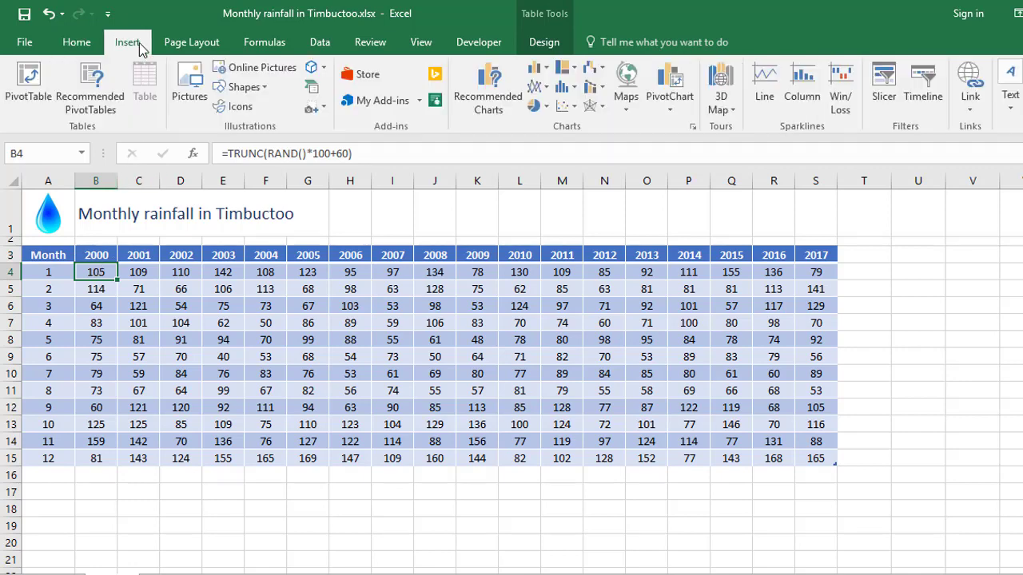
pyautogui.click(569, 109)
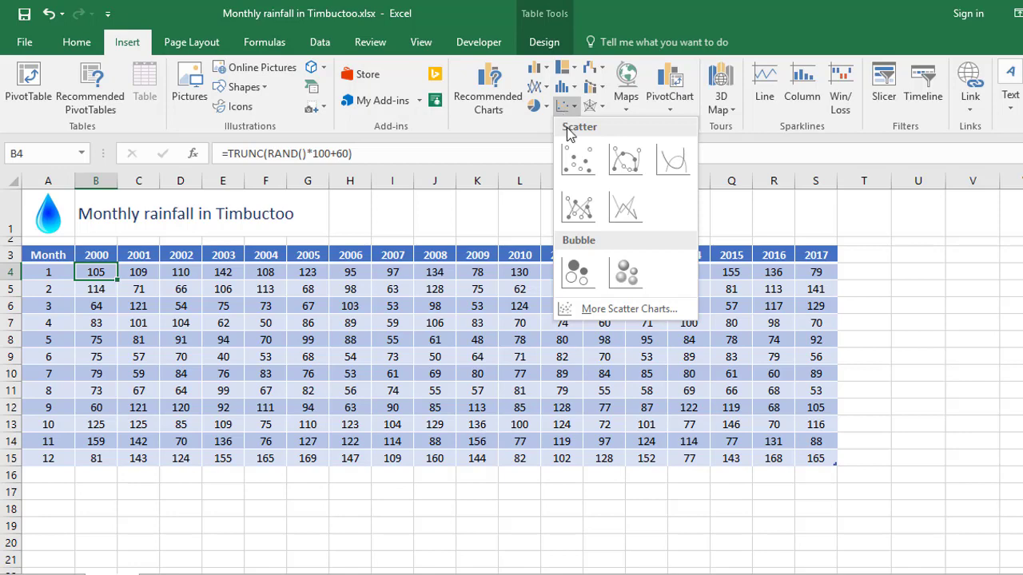
pyautogui.click(579, 160)
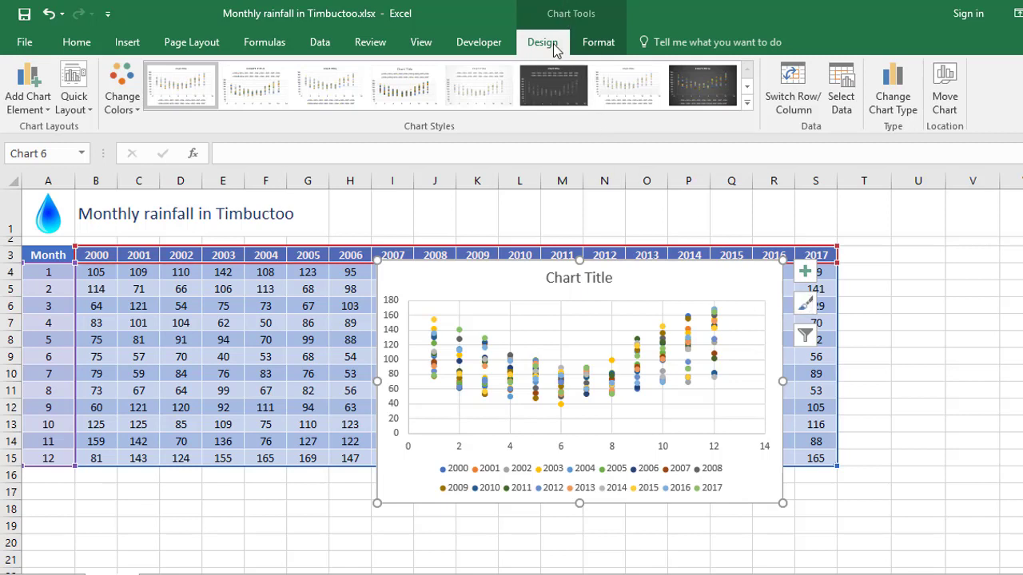
# - Move the chart to a new chart sheet named XY Scatter
pyautogui.click(944, 89)
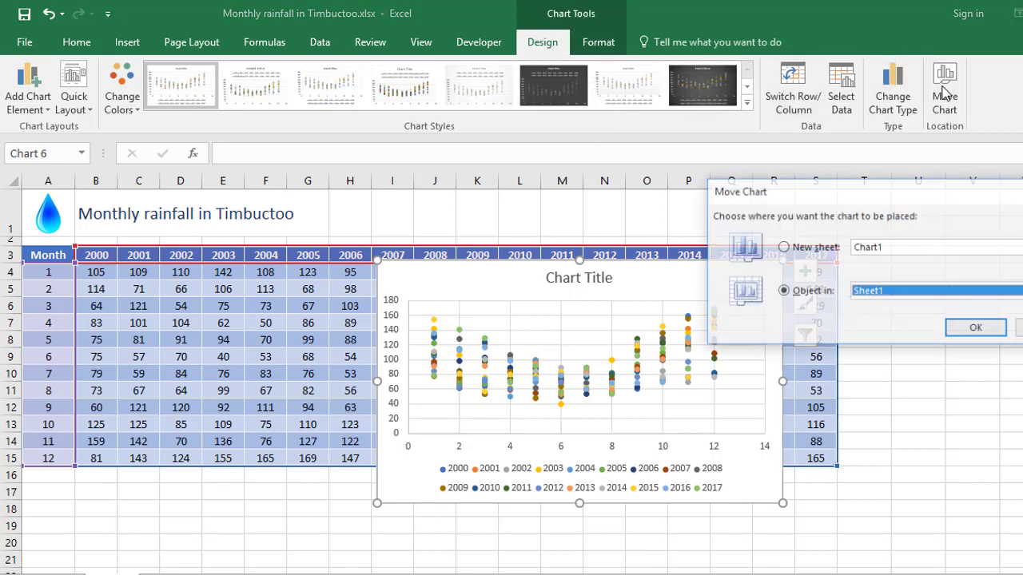
pyautogui.click(784, 248)
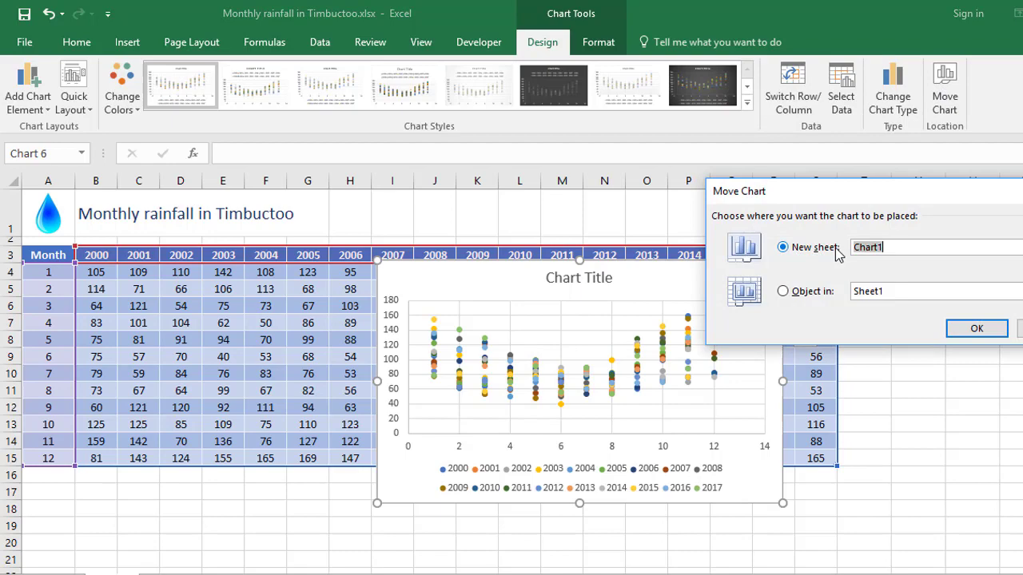
pyautogui.write('XY Sca')
pyautogui.press('Return')
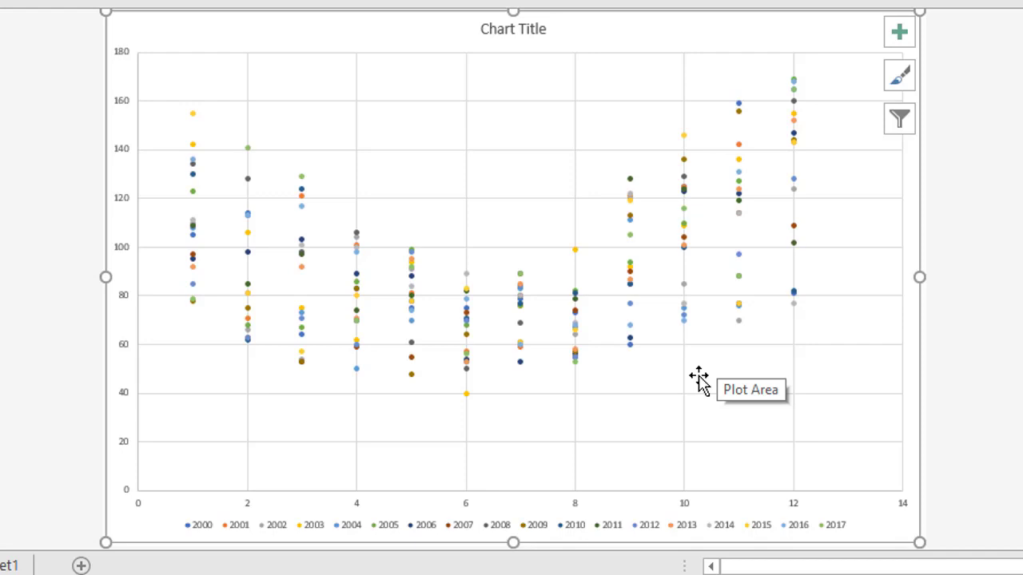
# - Change the 2017 month-12 rainfall on Sheet1 to 250, then return to the chart sheet
pyautogui.click(23, 564)
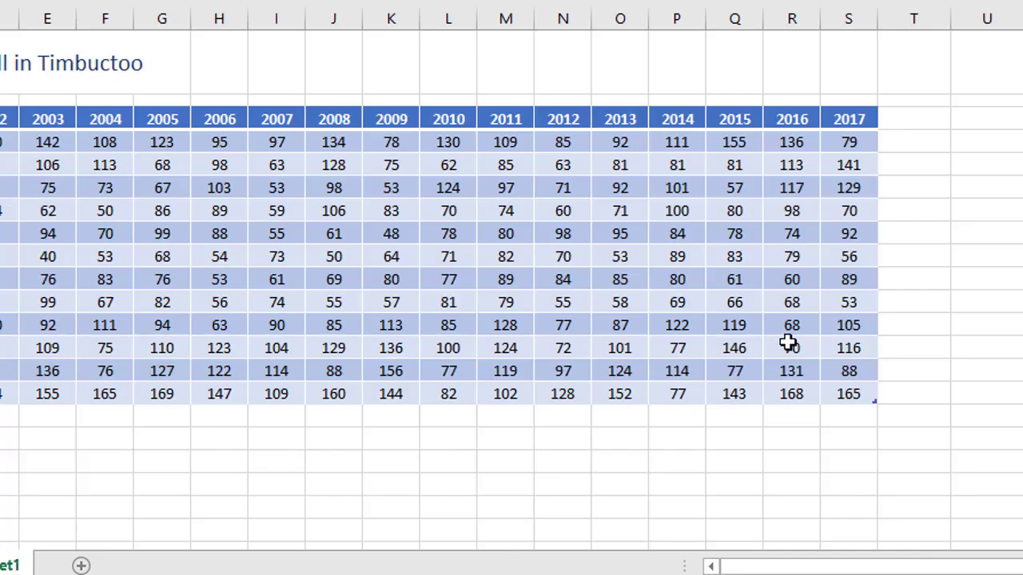
pyautogui.click(839, 393)
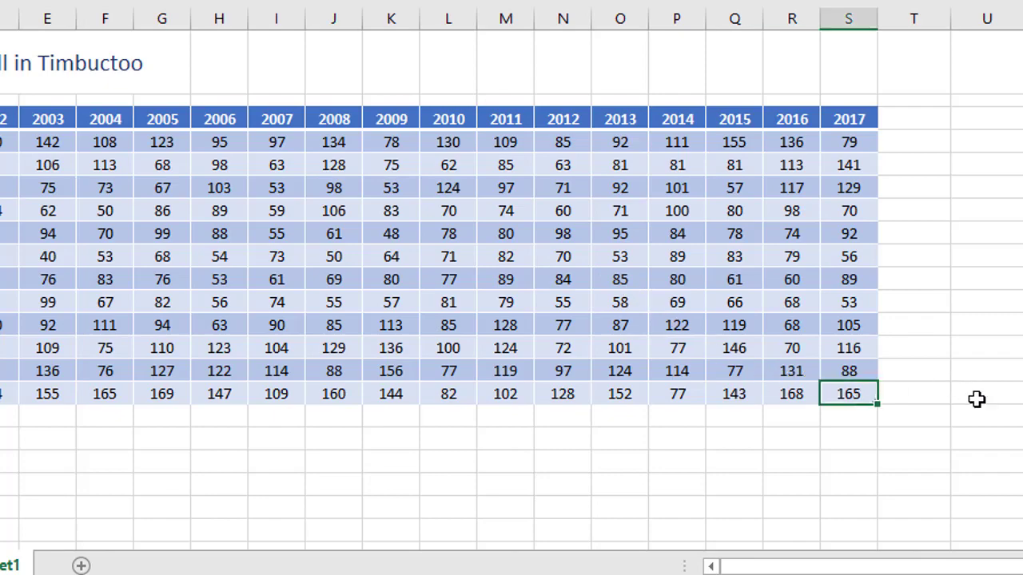
pyautogui.write('250')
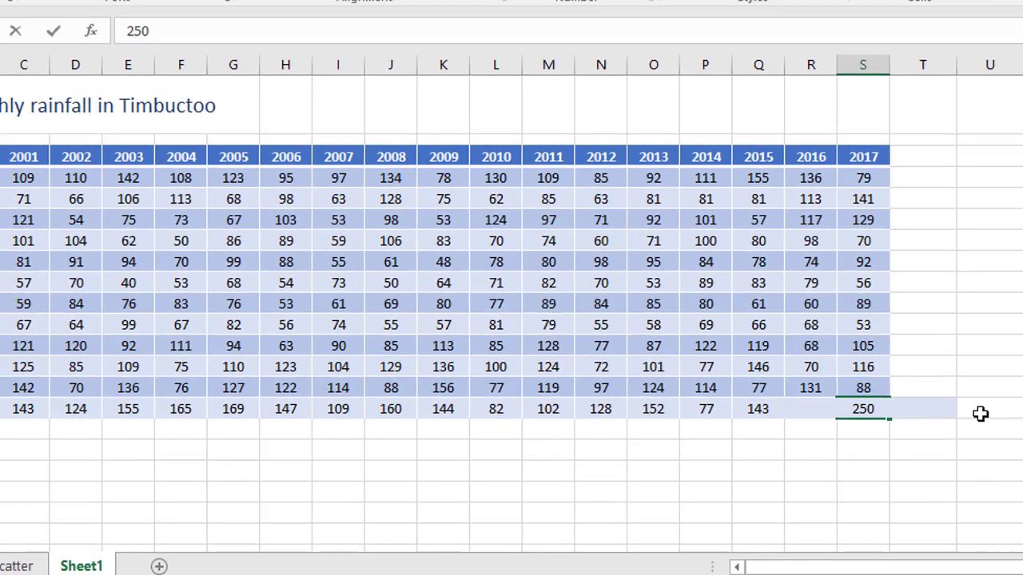
pyautogui.press('Return')
pyautogui.click(49, 567)
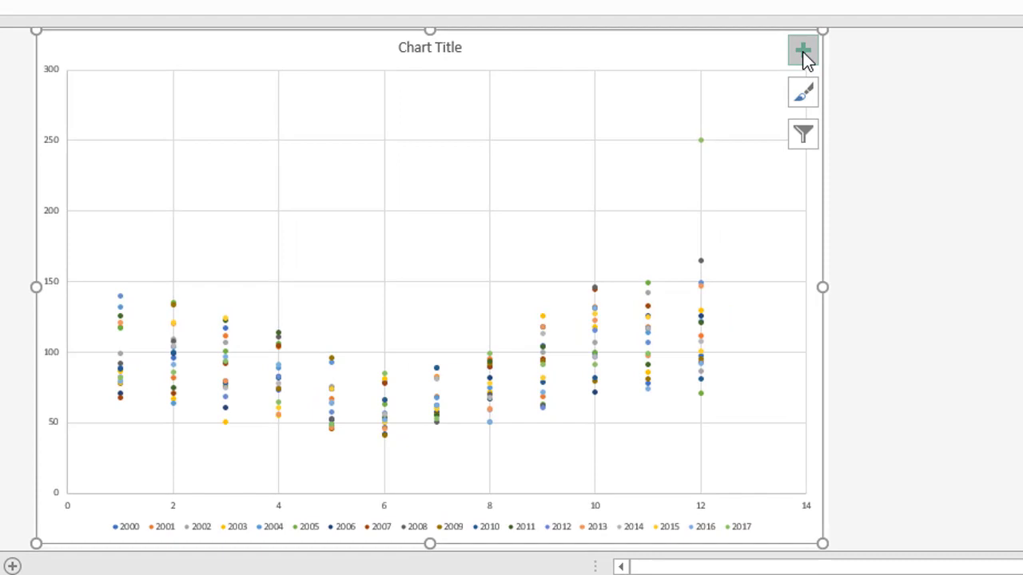
# - Add minor horizontal and vertical gridlines alongside the major gridlines
pyautogui.click(803, 54)
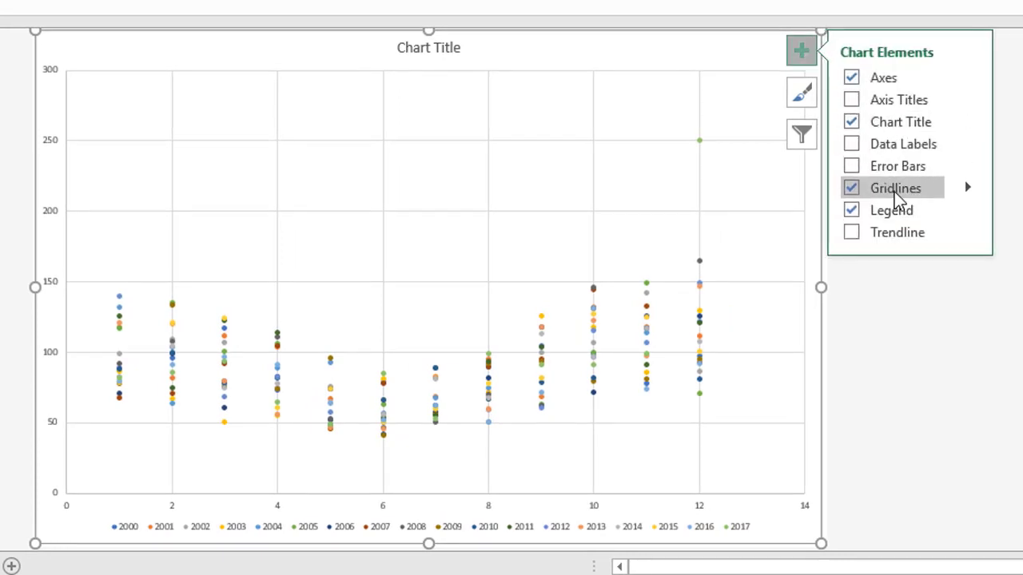
pyautogui.click(967, 191)
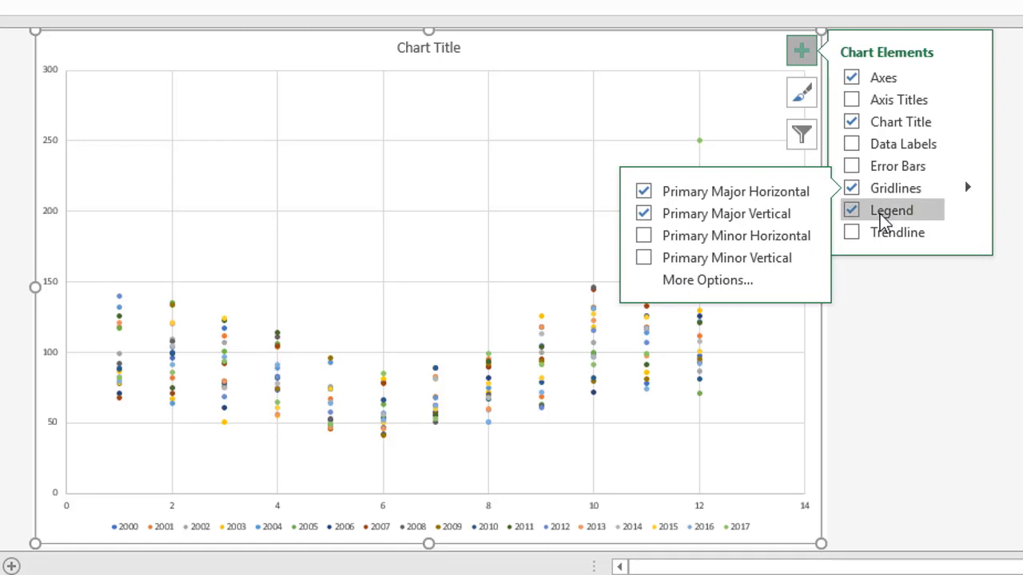
pyautogui.click(777, 238)
pyautogui.click(772, 261)
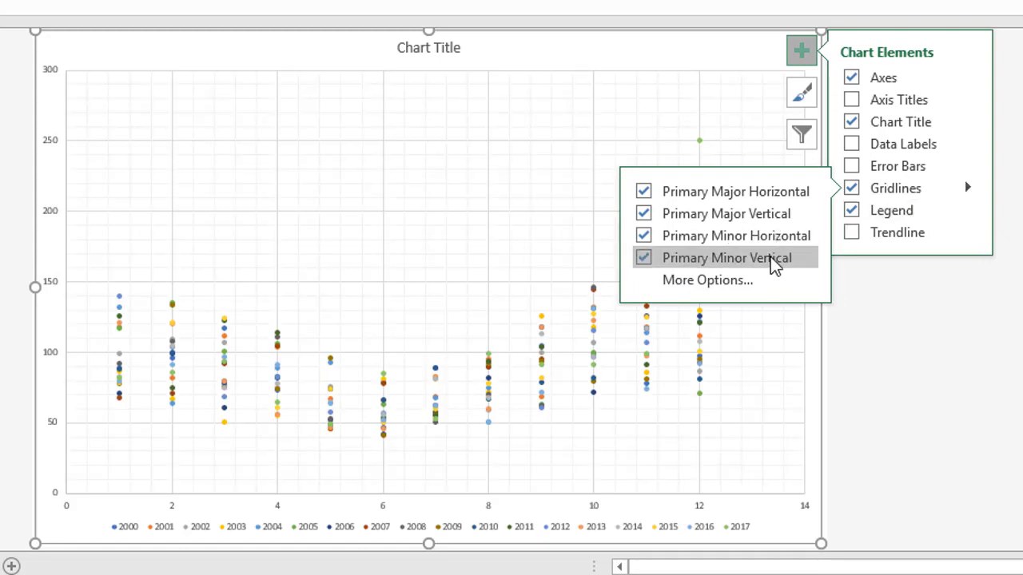
# - Set the horizontal month axis major unit to 1
pyautogui.doubleClick(631, 64)
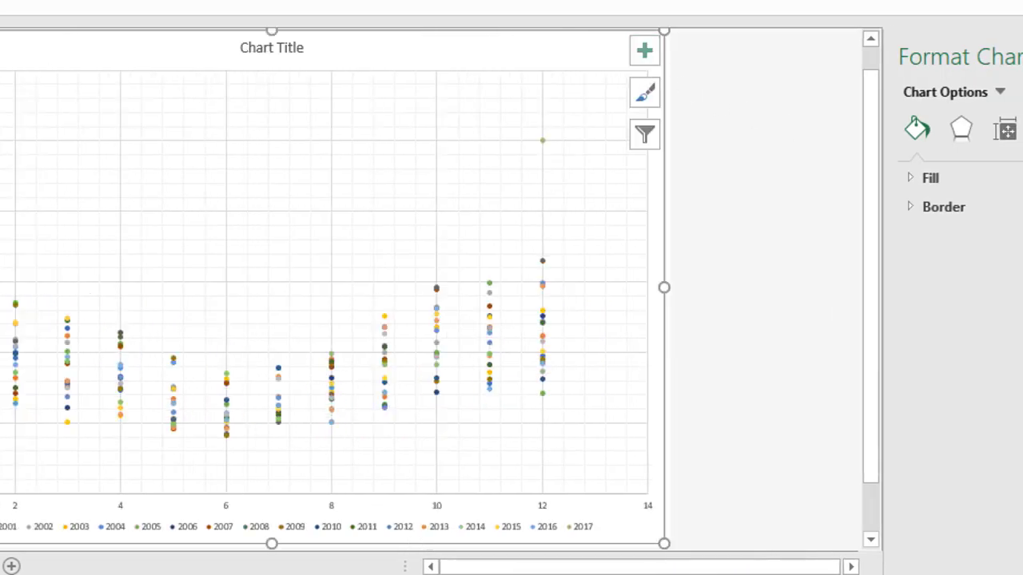
pyautogui.click(999, 92)
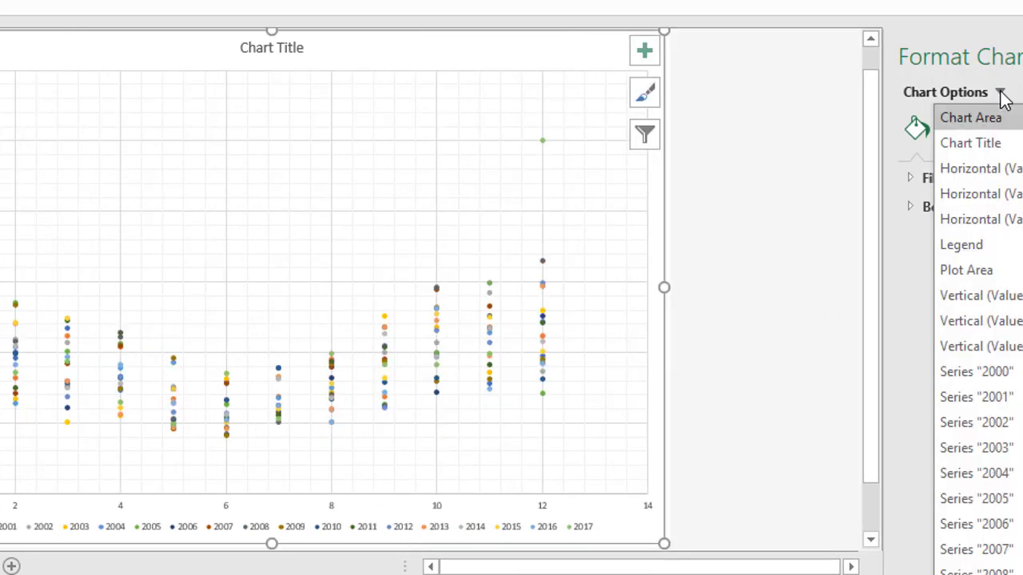
pyautogui.click(999, 169)
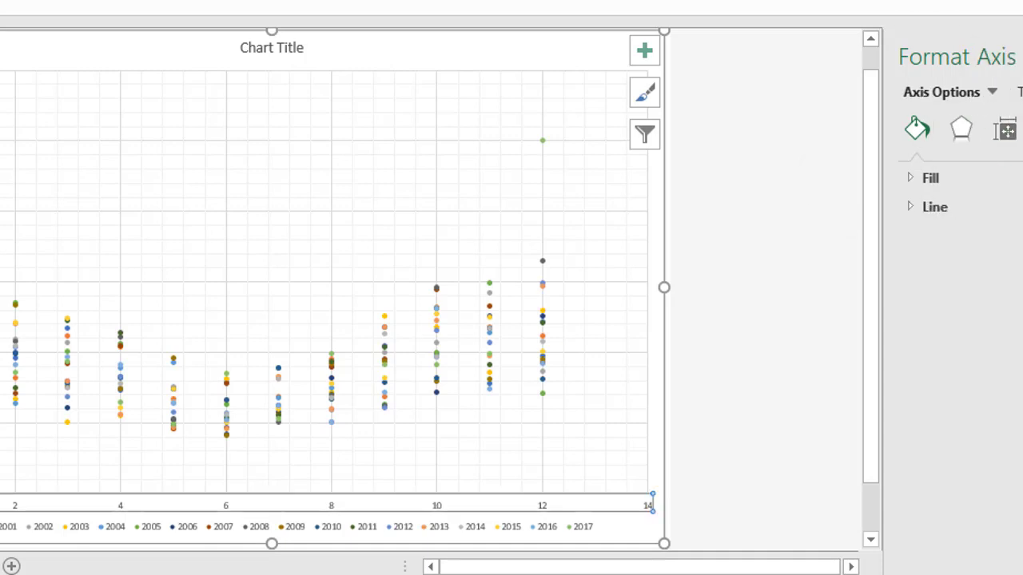
pyautogui.click(1005, 129)
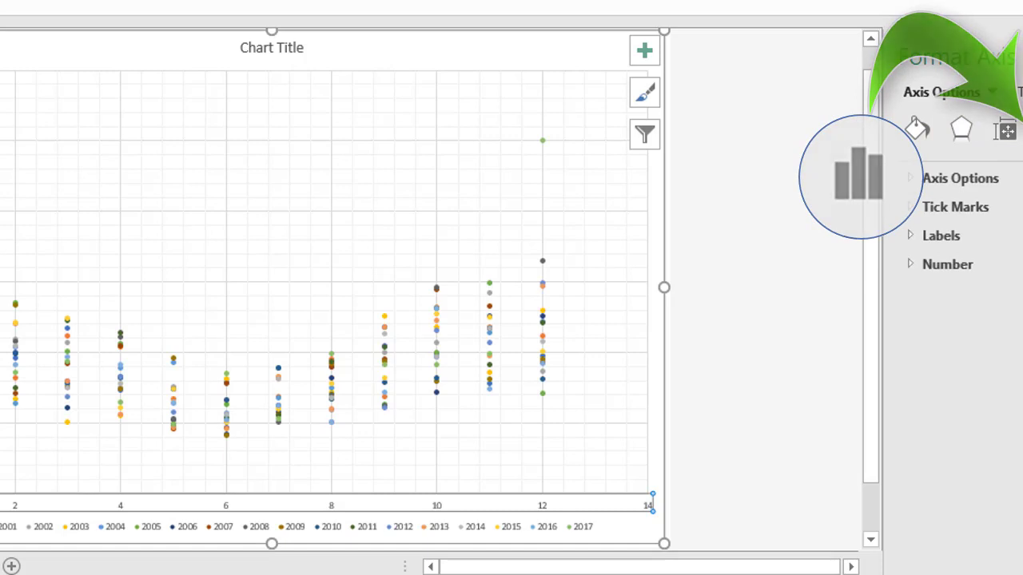
pyautogui.click(912, 178)
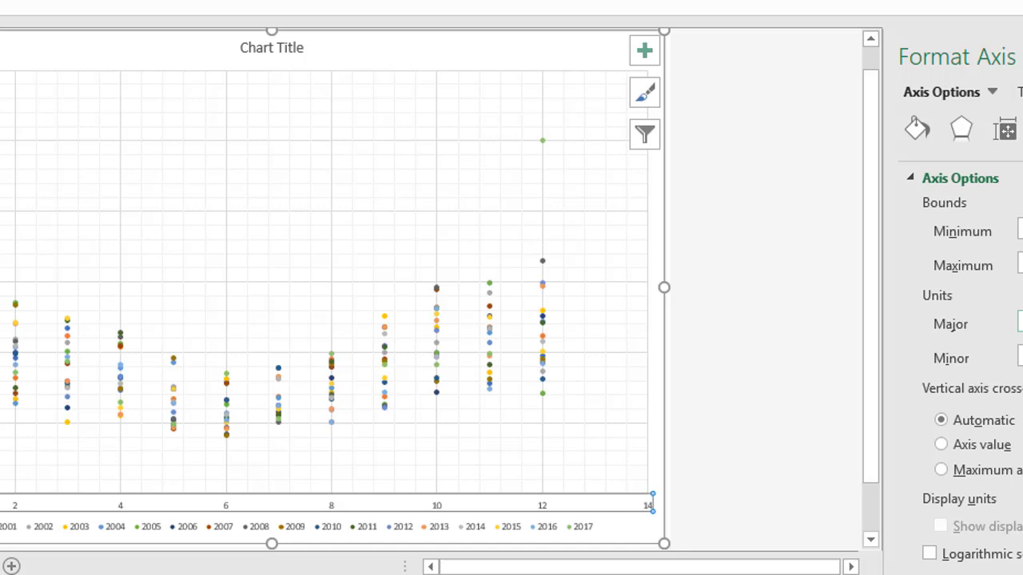
pyautogui.write('1')
pyautogui.press('Return')
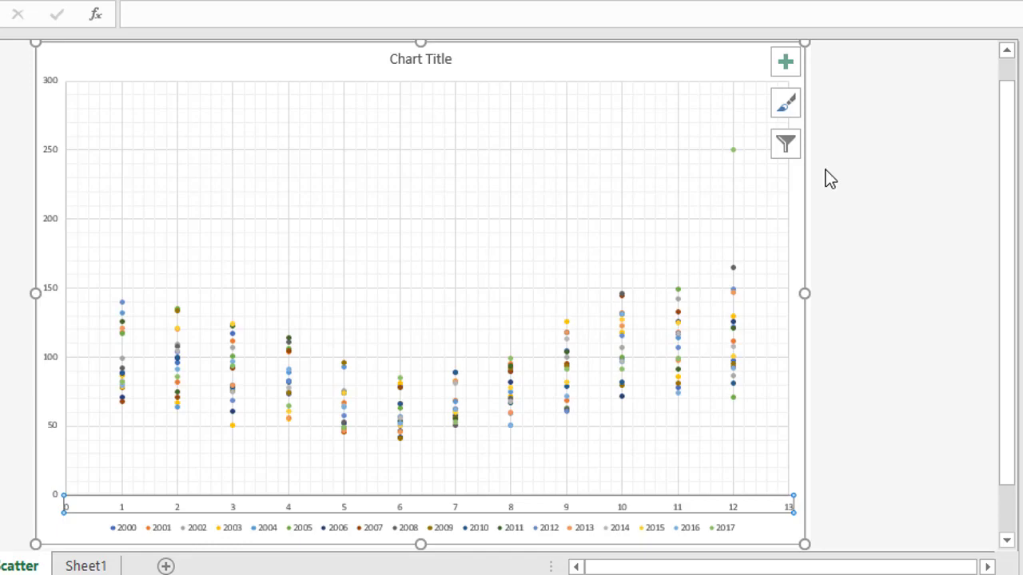
# - Add a primary vertical axis title reading 'Monthly rainfall (mm)'
pyautogui.click(788, 65)
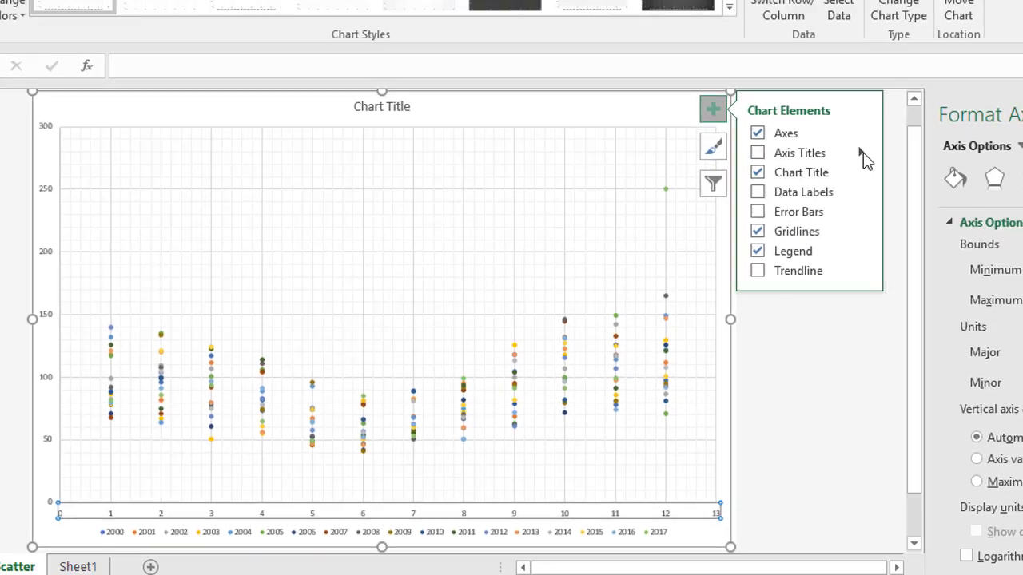
pyautogui.moveTo(863, 157)
pyautogui.click(933, 185)
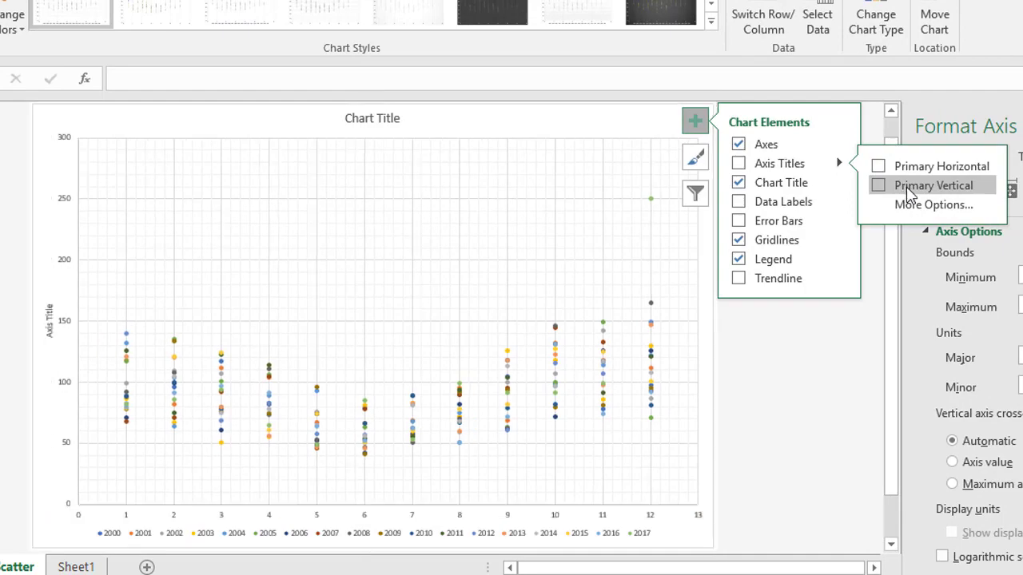
pyautogui.click(909, 191)
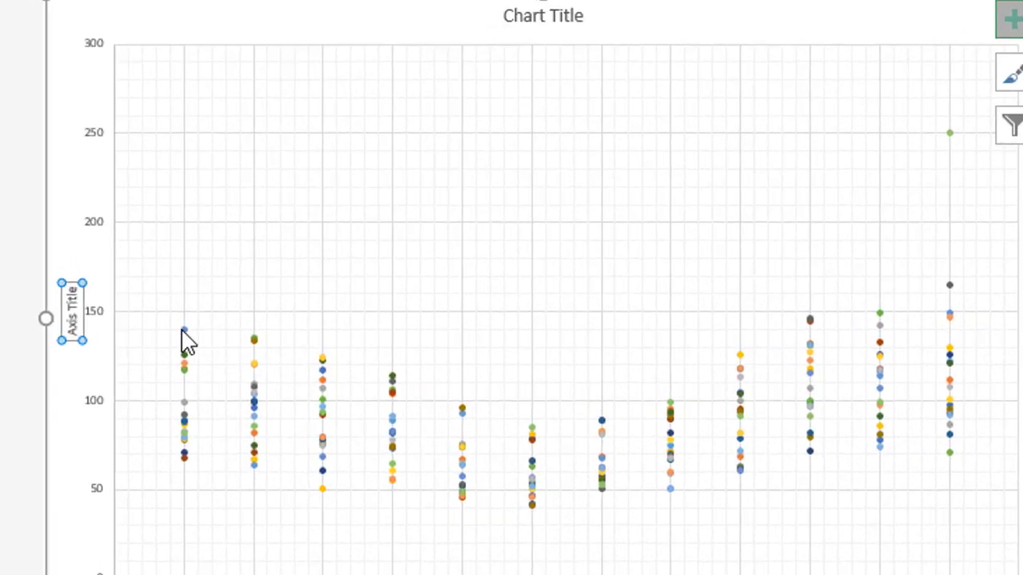
pyautogui.doubleClick(71, 311)
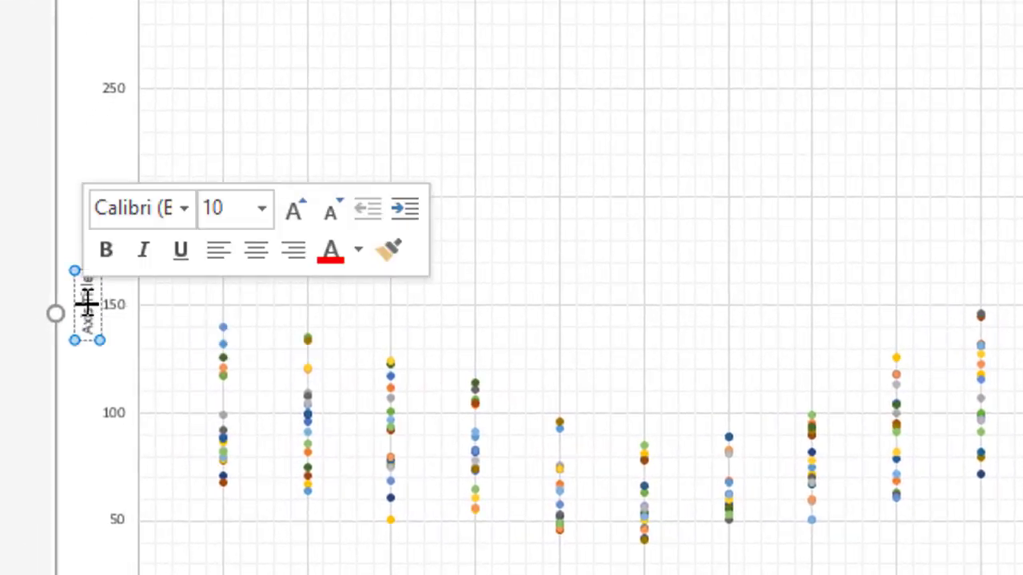
pyautogui.hotkey('ctrl', 'a')
pyautogui.press('Delete')
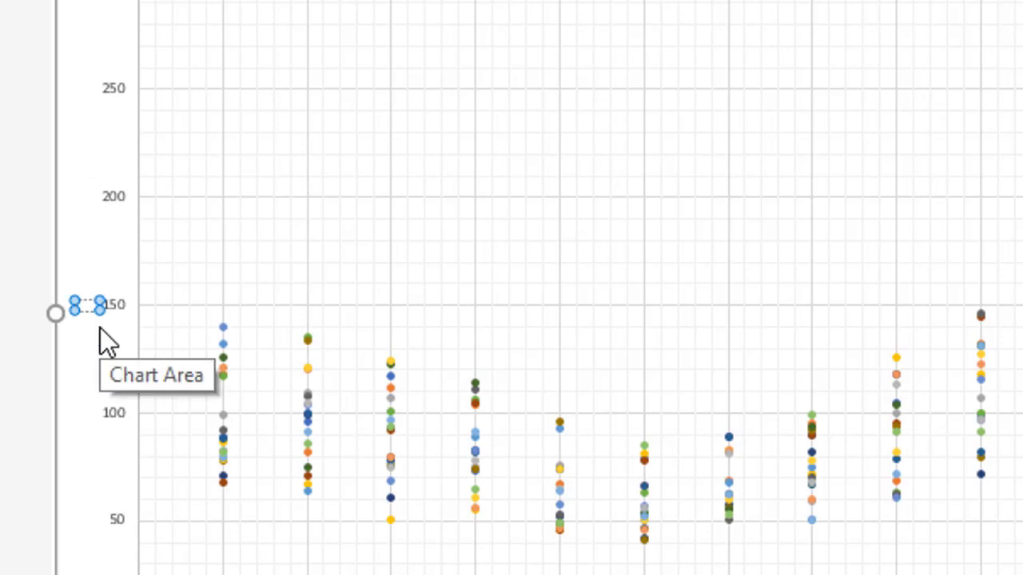
pyautogui.write('Monthly rainf')
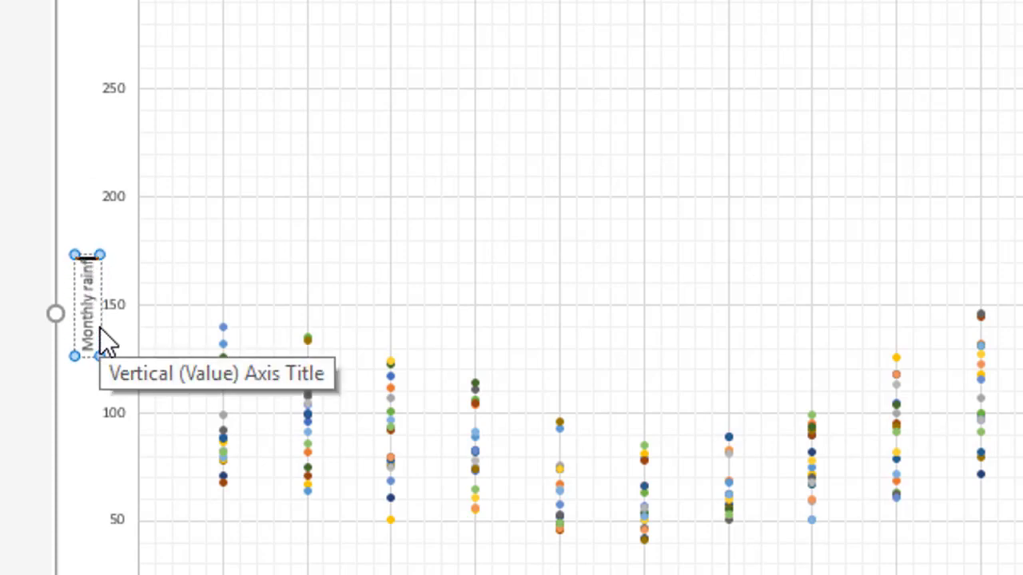
pyautogui.write('all (mm)')
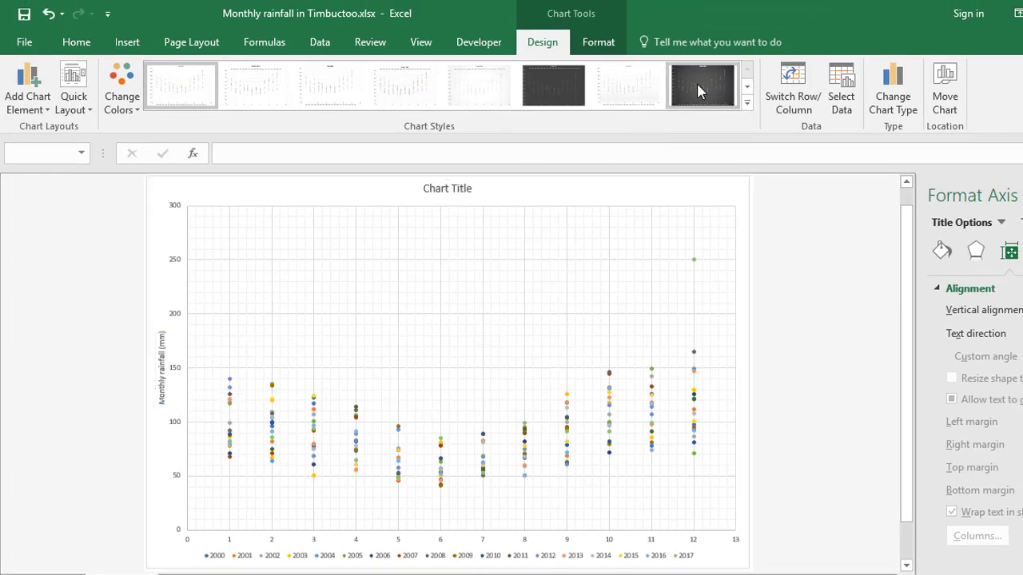
# - Apply the dark glow style from the Chart Styles gallery to the chart
pyautogui.click(697, 82)
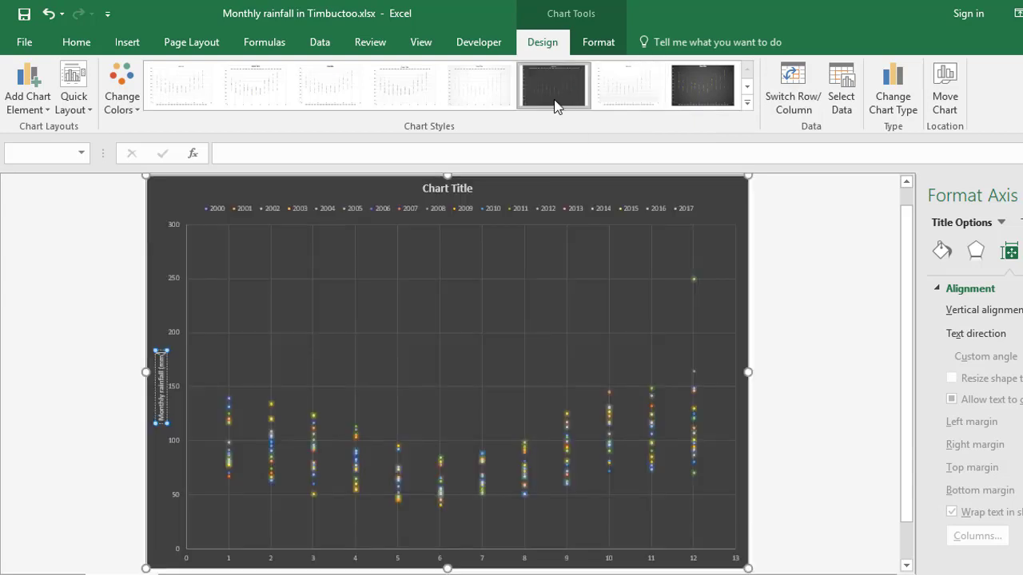
pyautogui.click(557, 85)
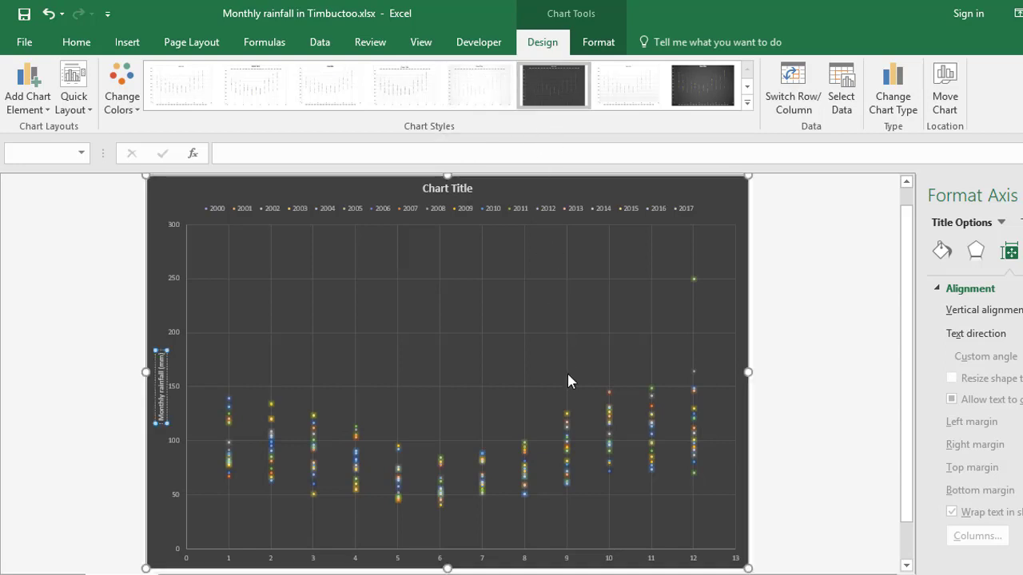
pyautogui.click(702, 277)
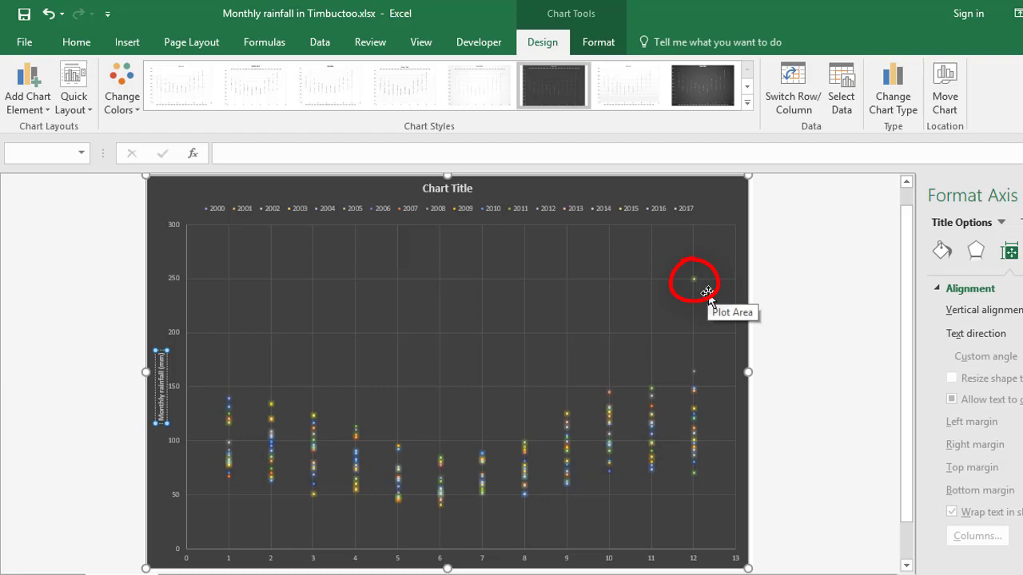
# - Change the chart type to Scatter with Smooth Lines and Markers
pyautogui.click(893, 90)
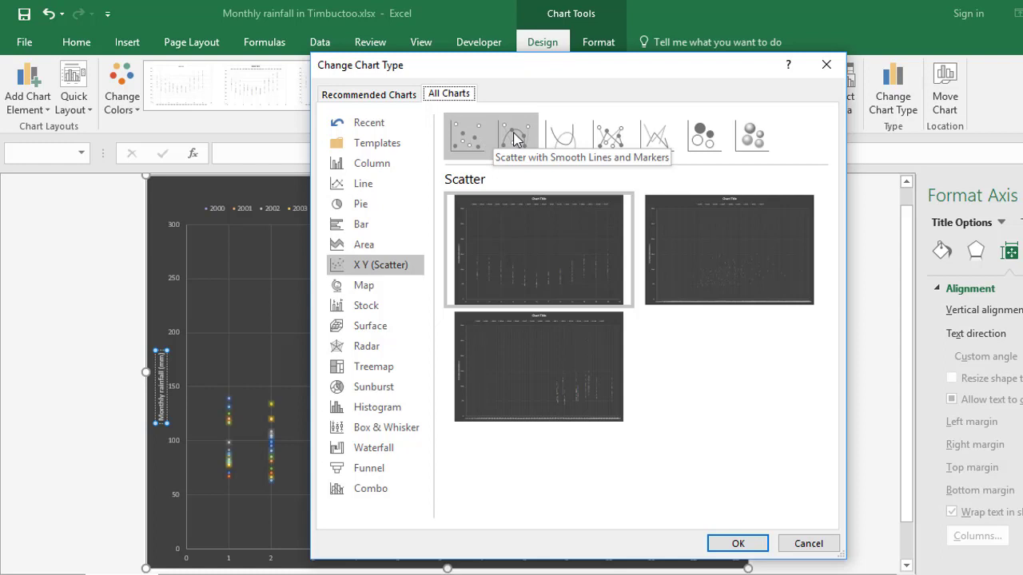
pyautogui.click(515, 139)
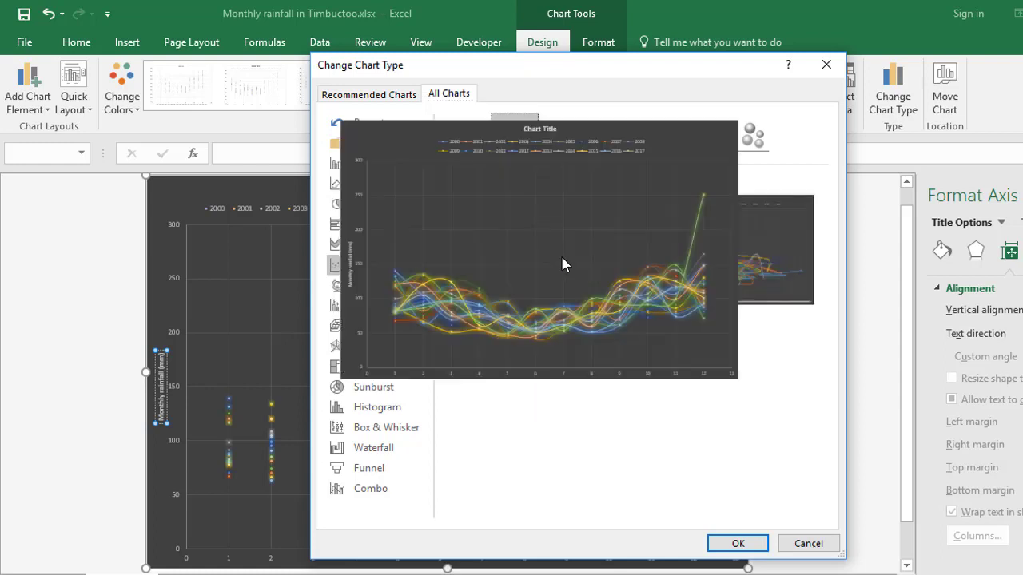
pyautogui.click(736, 544)
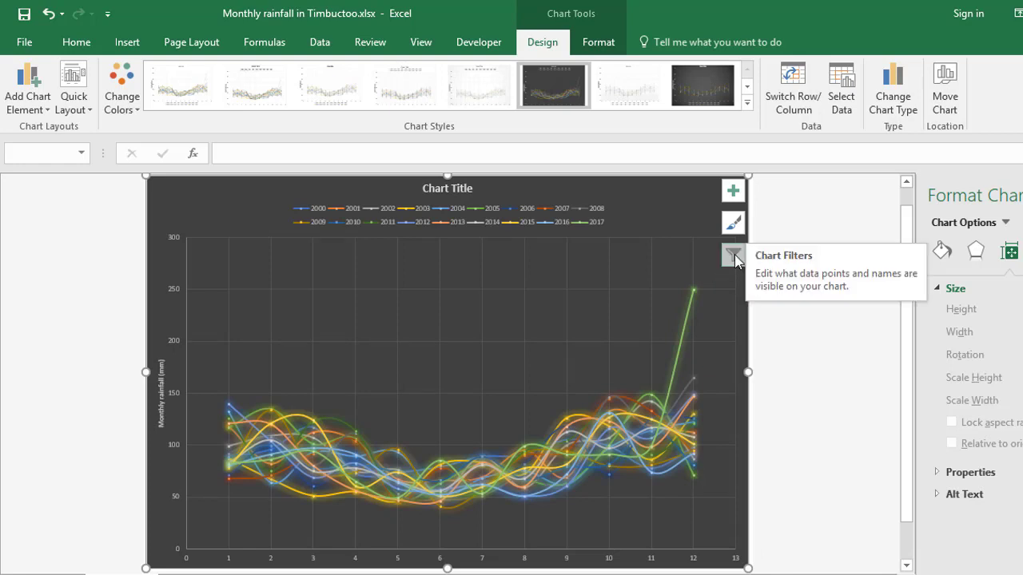
# - Filter the chart to show only the 2000, 2009, 2014 and 2017 series
pyautogui.click(733, 257)
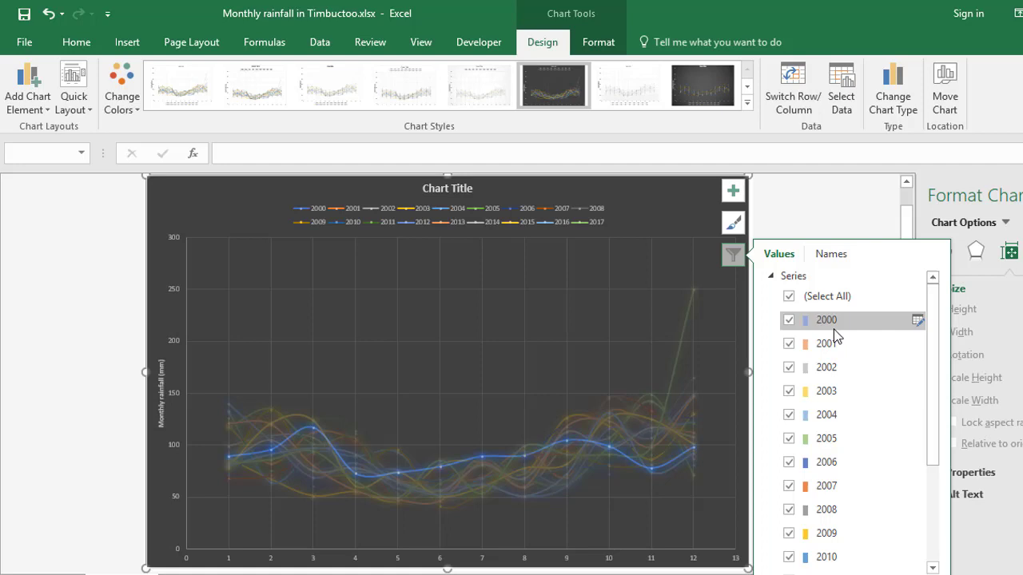
pyautogui.click(789, 297)
pyautogui.click(789, 321)
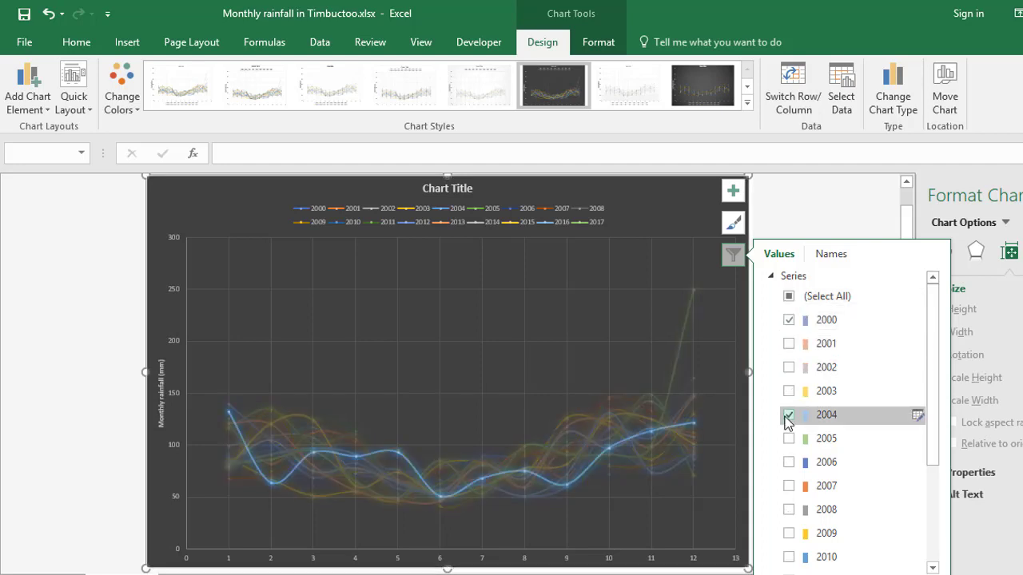
pyautogui.click(788, 533)
pyautogui.scroll(-2, 890, 479)
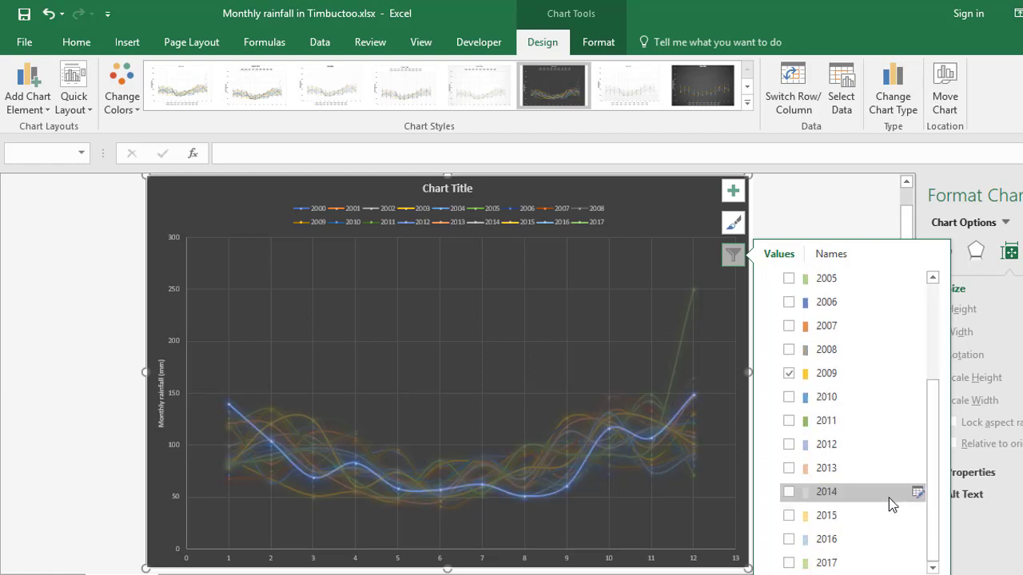
pyautogui.click(791, 490)
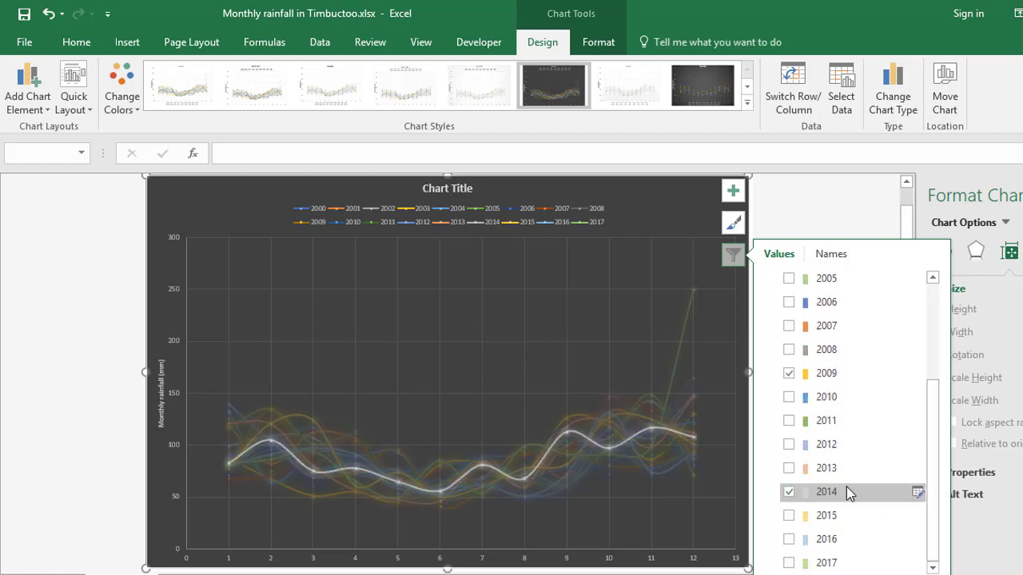
pyautogui.click(789, 563)
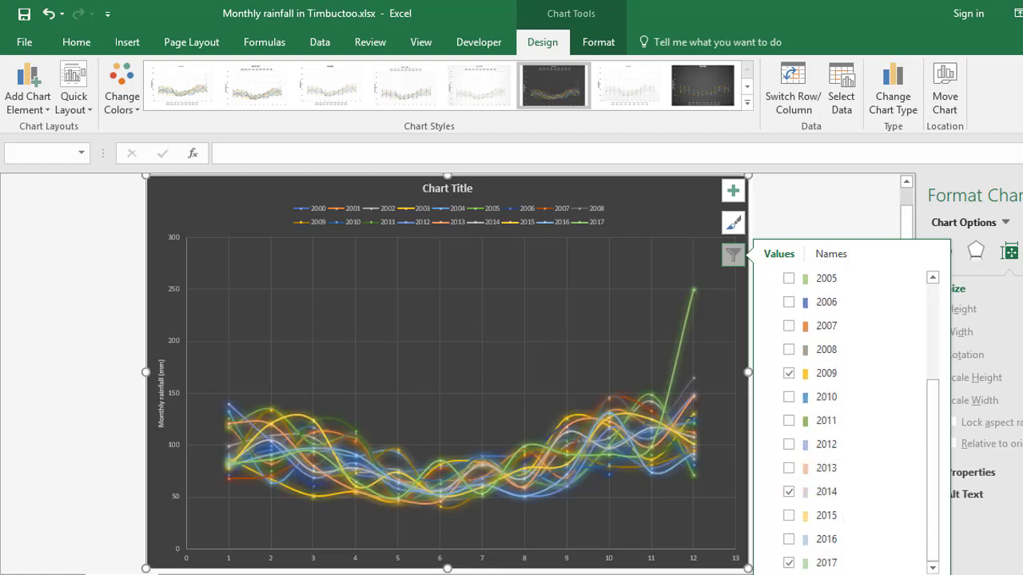